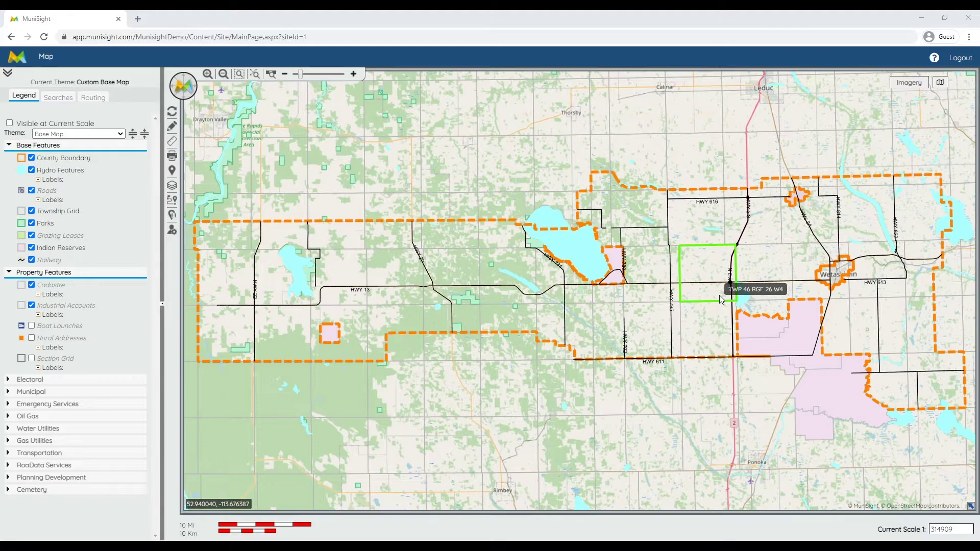
Zoom the map in to the rural parcels along Highway 13 just west of the highway interchange.
scroll(720, 300, "up", 3)
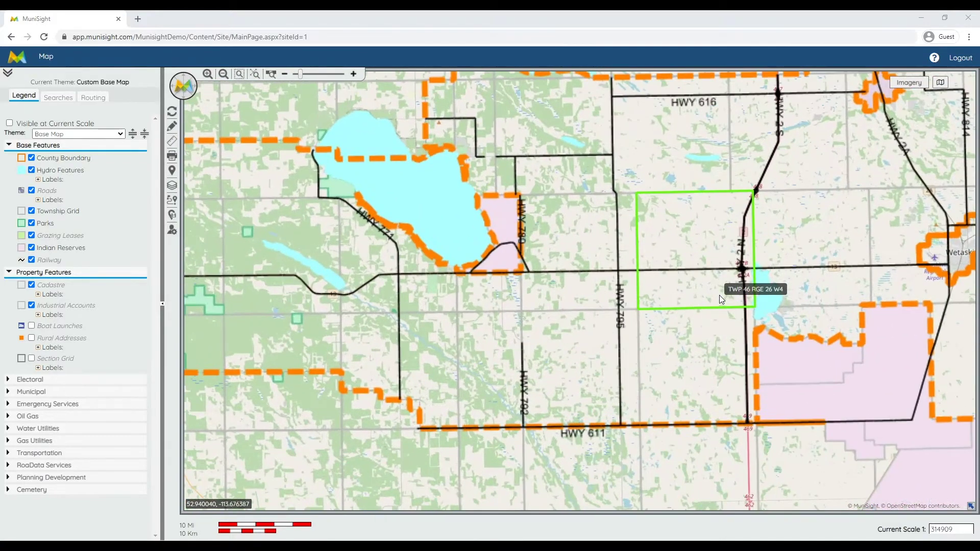
scroll(720, 300, "up", 5)
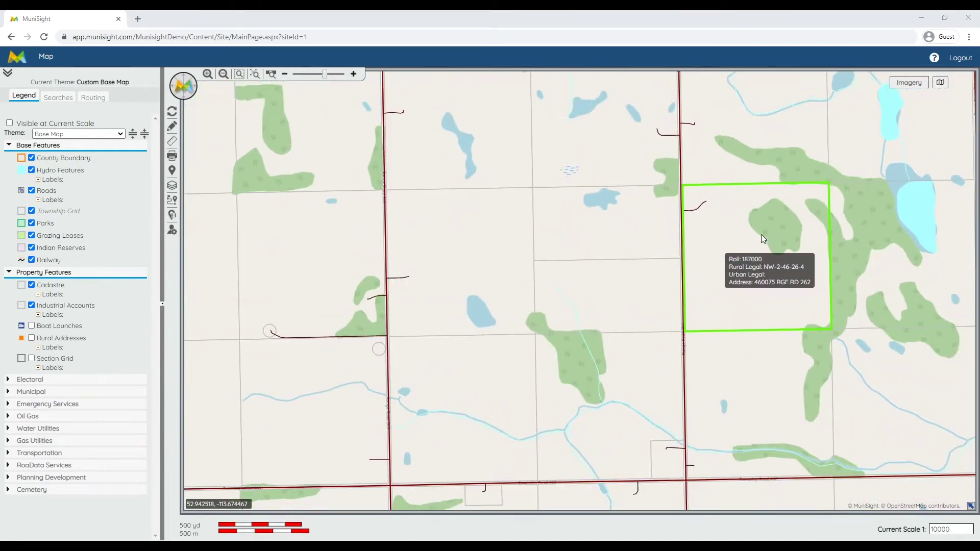
left_click_drag(789, 216, 344, 255)
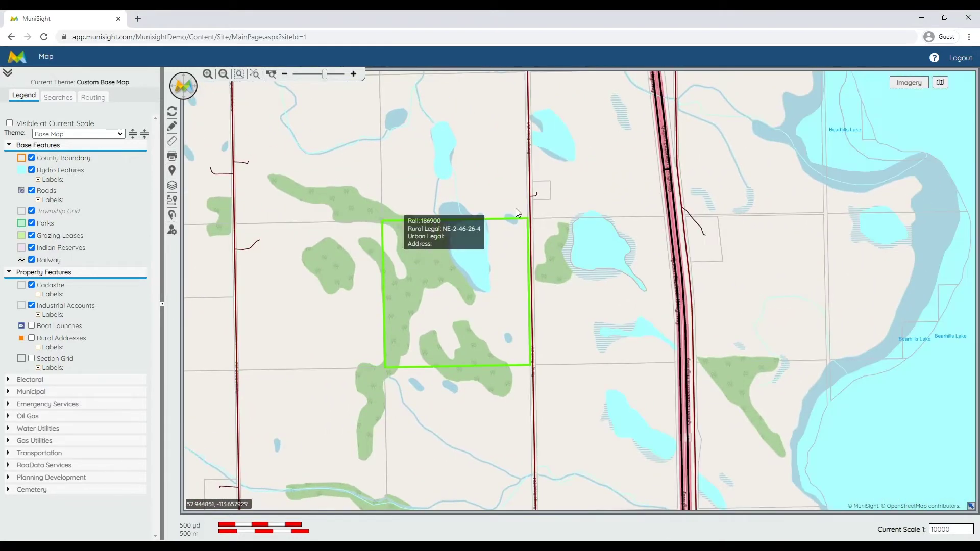
left_click_drag(442, 137, 568, 382)
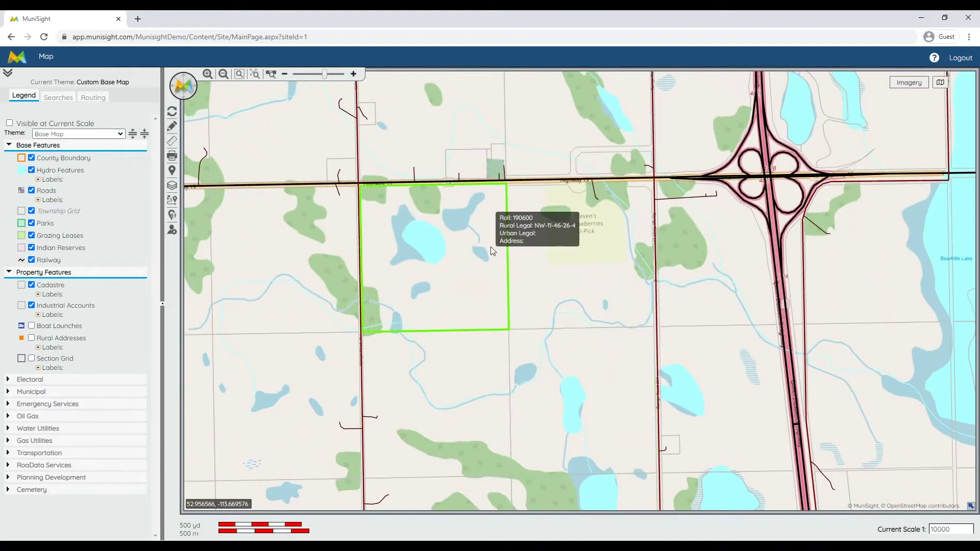
left_click(239, 75)
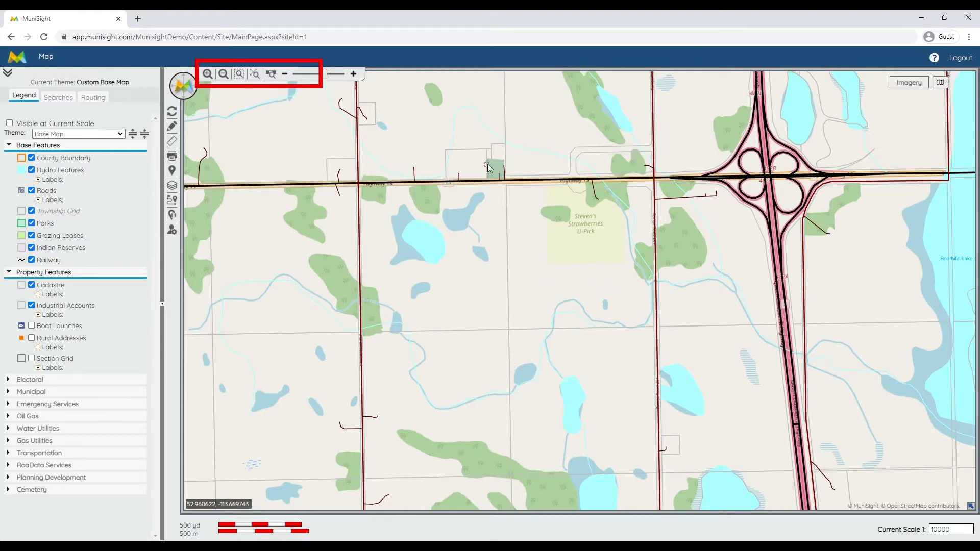
left_click_drag(490, 159, 778, 365)
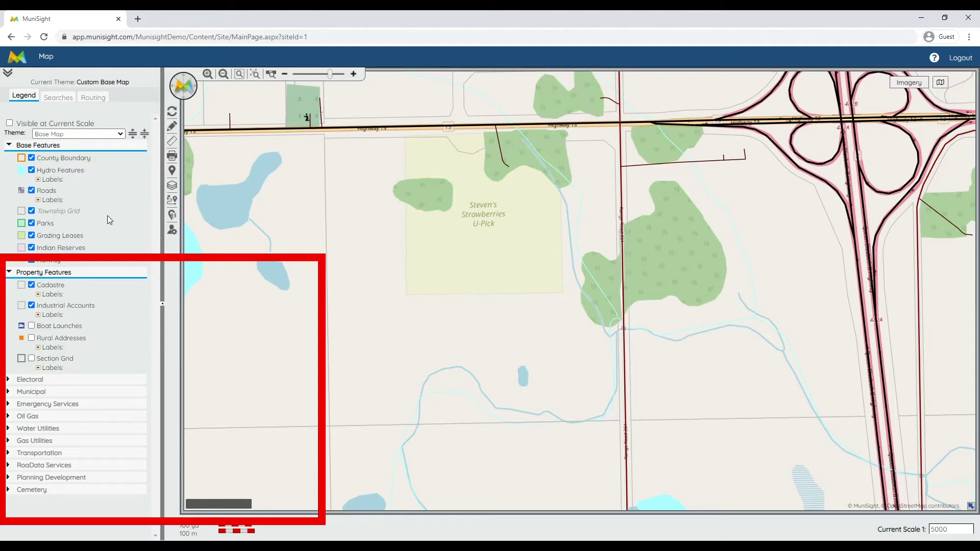
Display the Rural Addresses layer and inspect the address point and parcel just south of Highway 13.
left_click(50, 430)
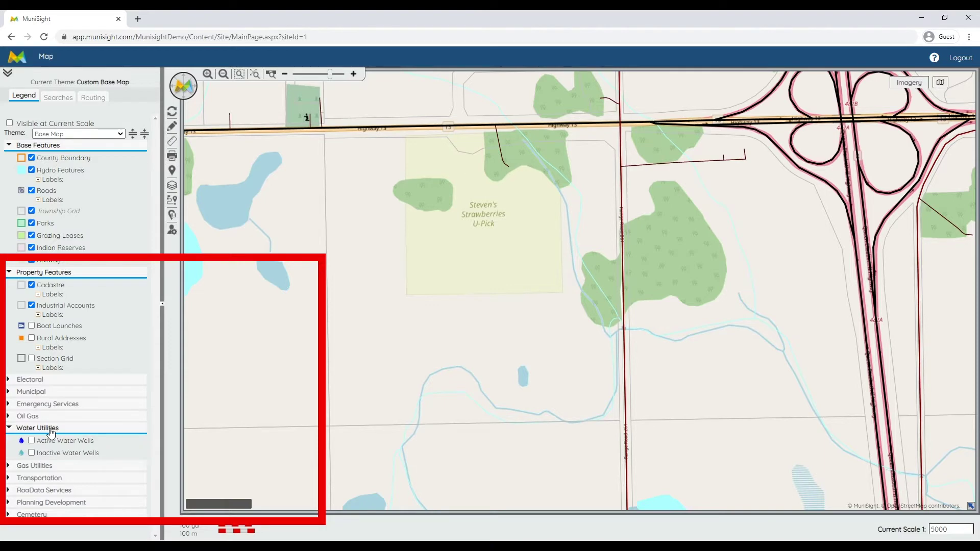
left_click(51, 432)
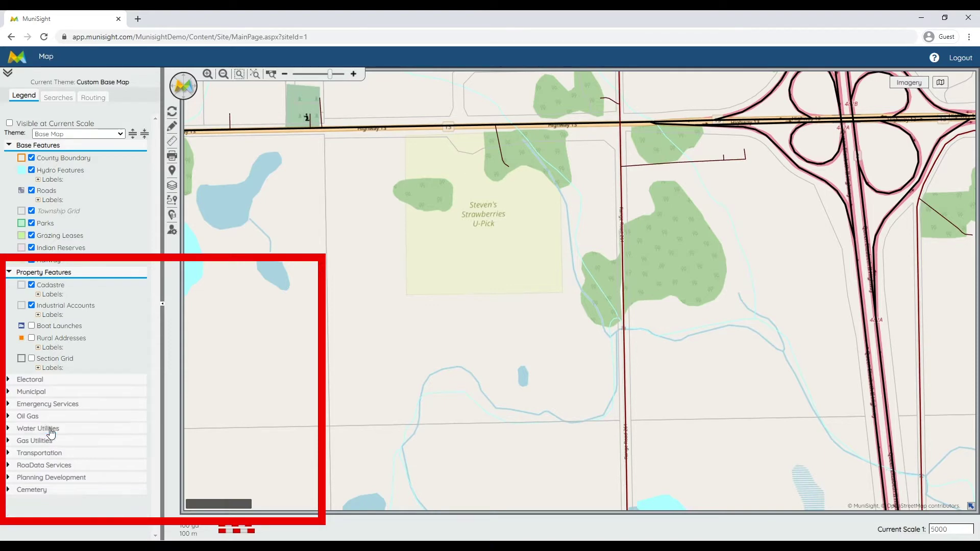
left_click(31, 339)
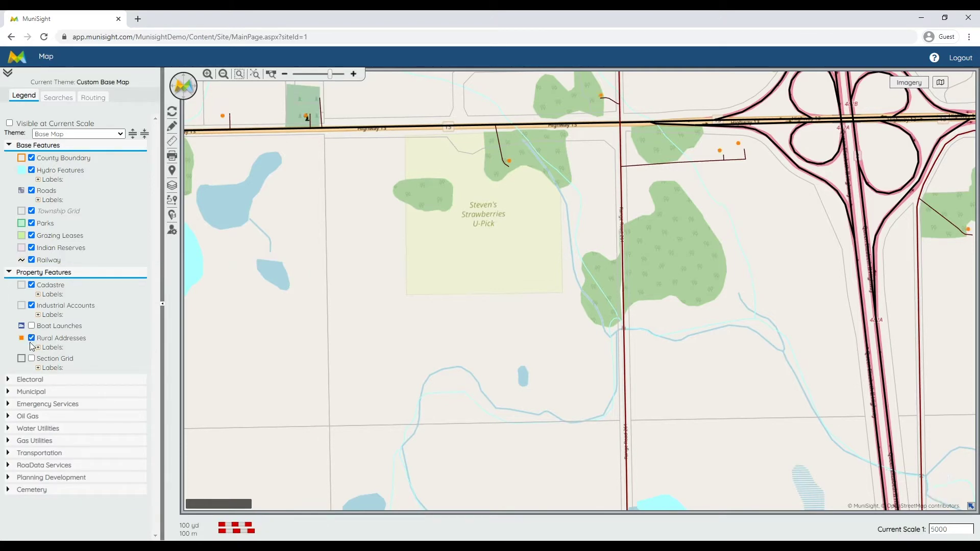
mouse_move(511, 162)
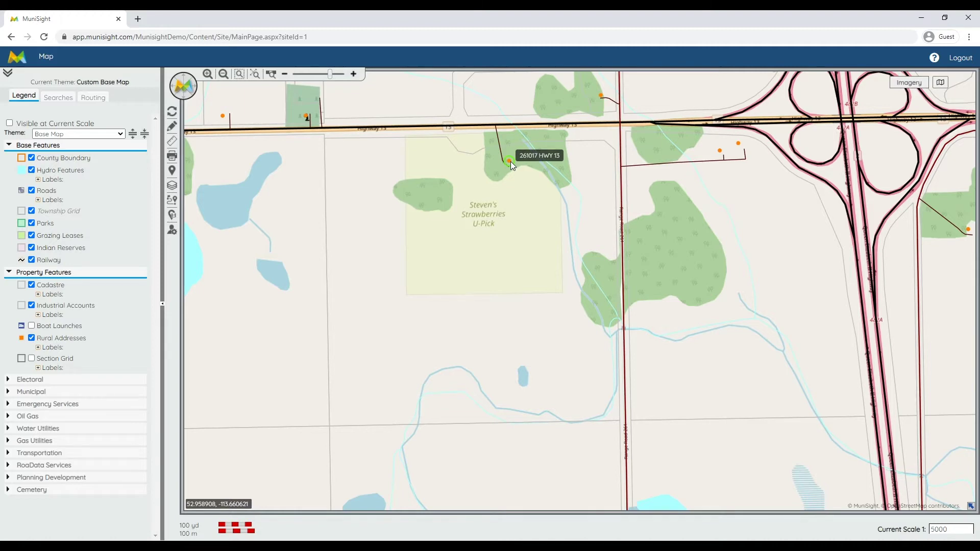
mouse_move(563, 182)
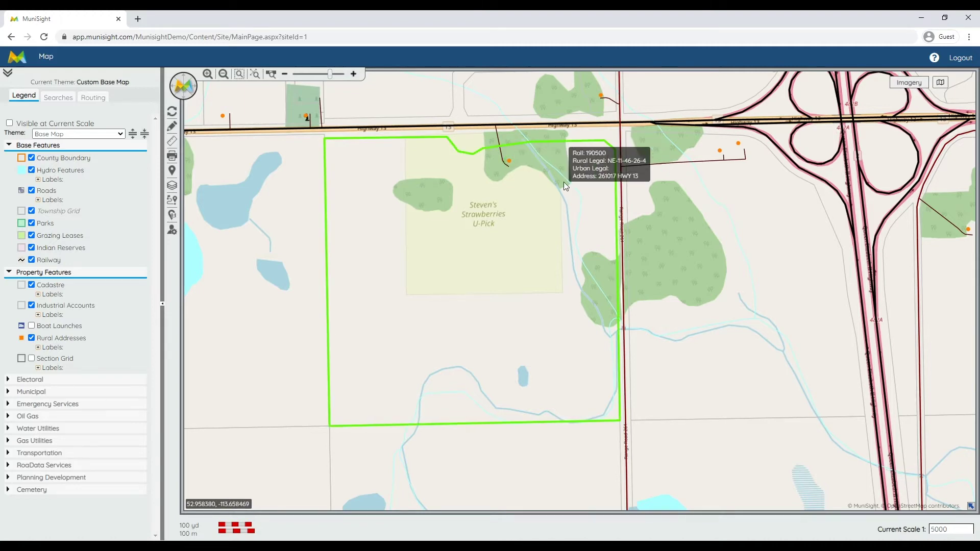
View the cadastre record of the large parcel north of Highway 13 and its AG zoning regulations.
left_click_drag(438, 105, 516, 330)
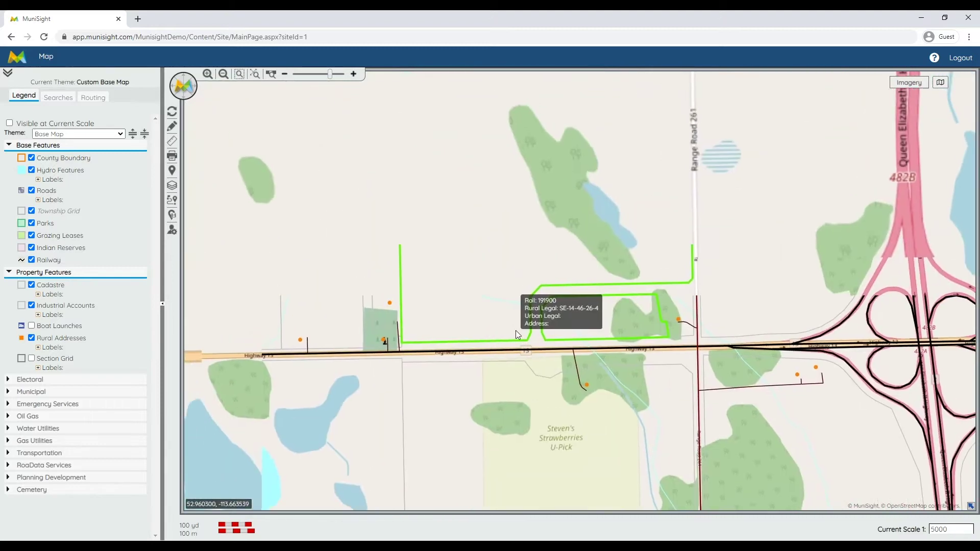
left_click_drag(488, 215, 494, 293)
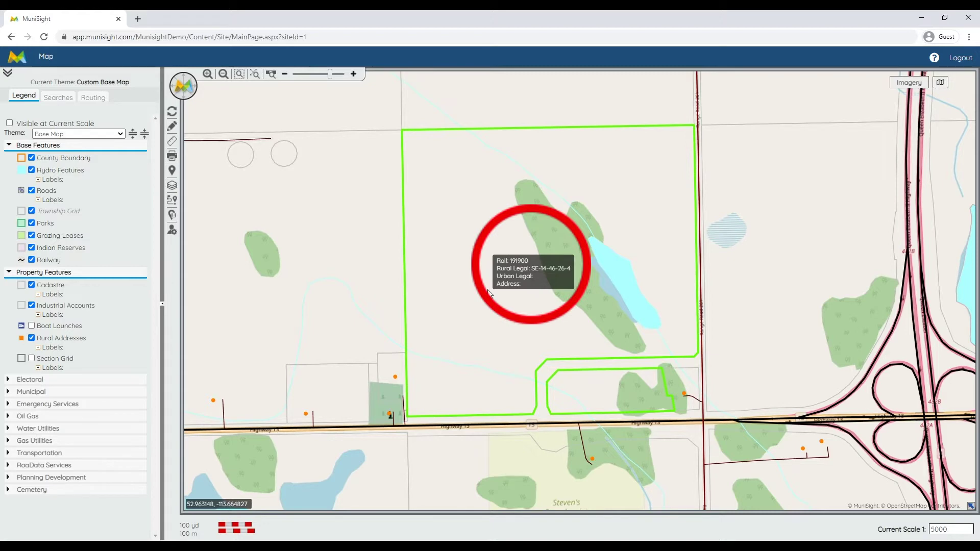
left_click(481, 298)
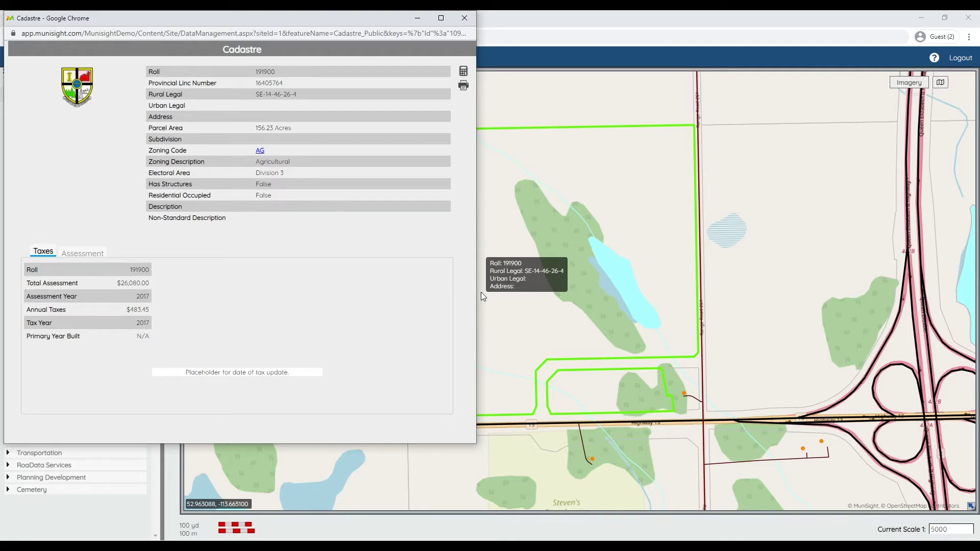
left_click(261, 152)
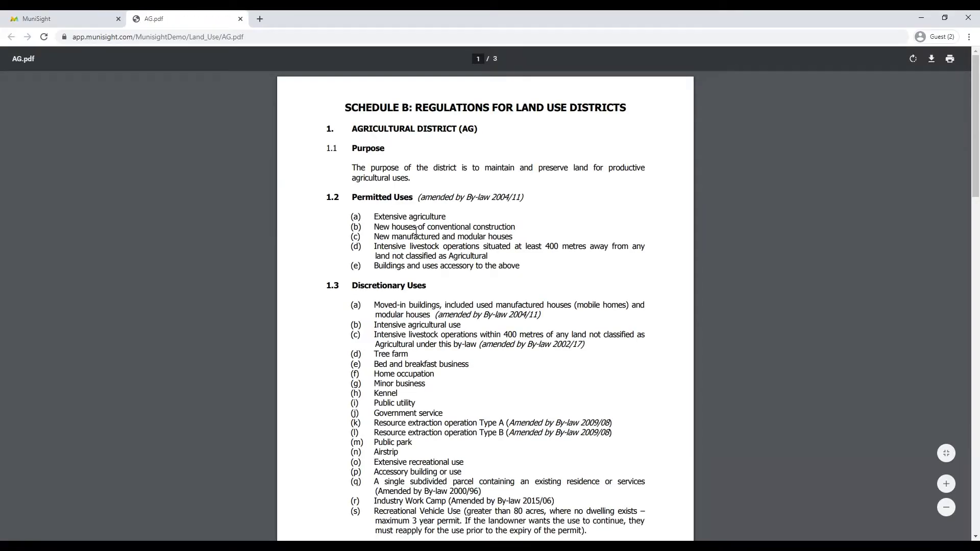
left_click(240, 19)
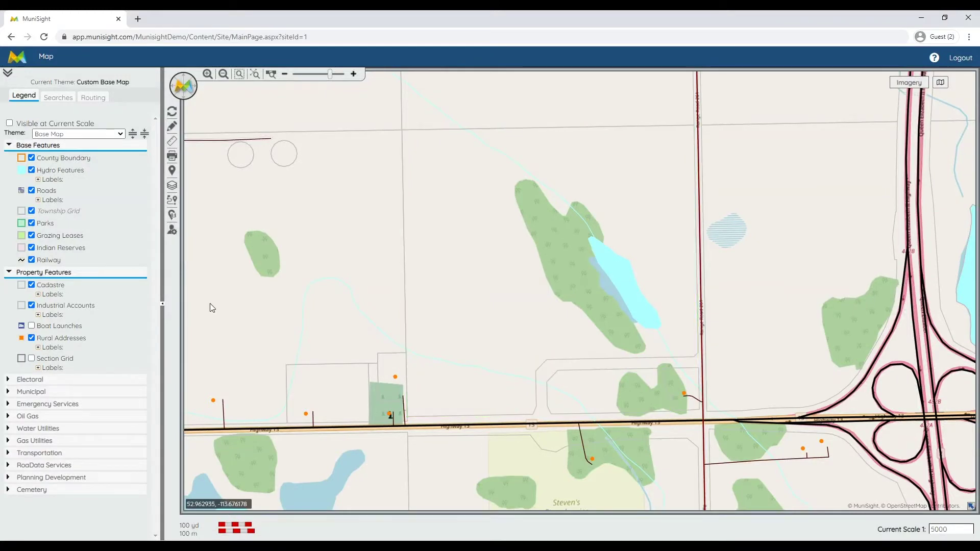
Run an address search with road type RGE RD, road name 10 and a listed house number.
mouse_move(277, 307)
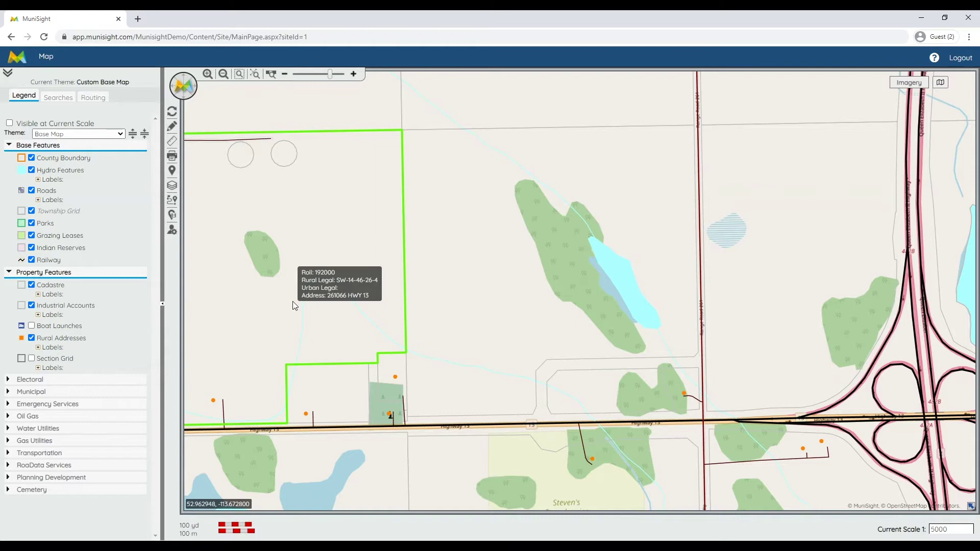
left_click_drag(289, 305, 371, 355)
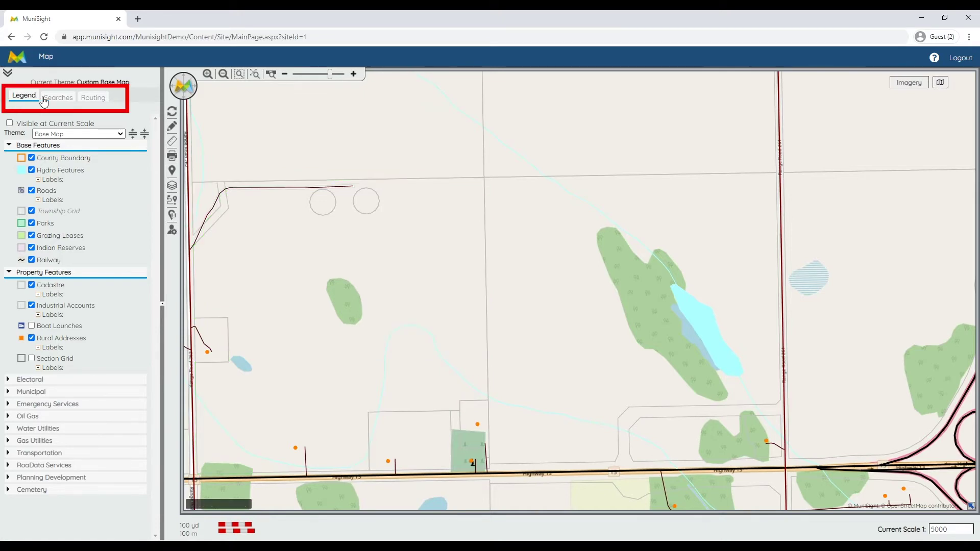
left_click(63, 100)
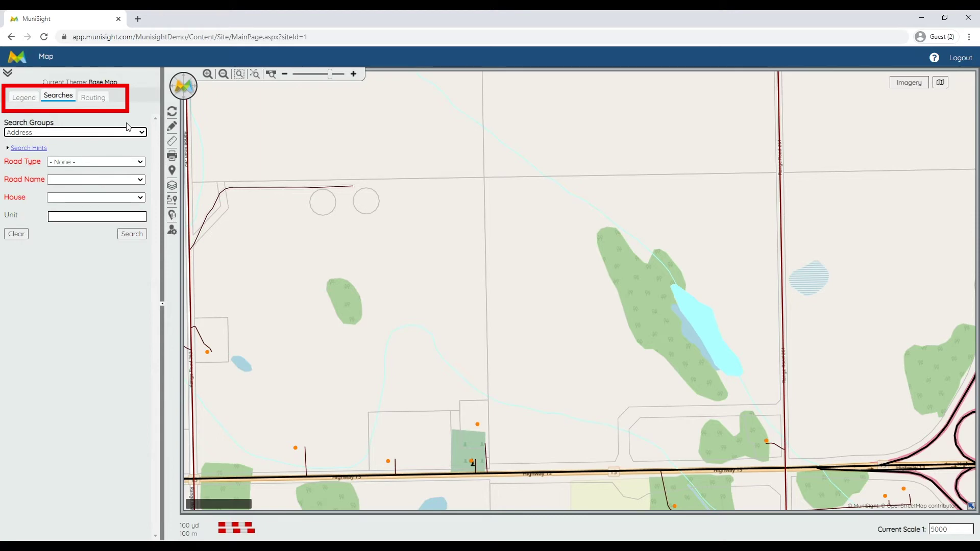
left_click(142, 166)
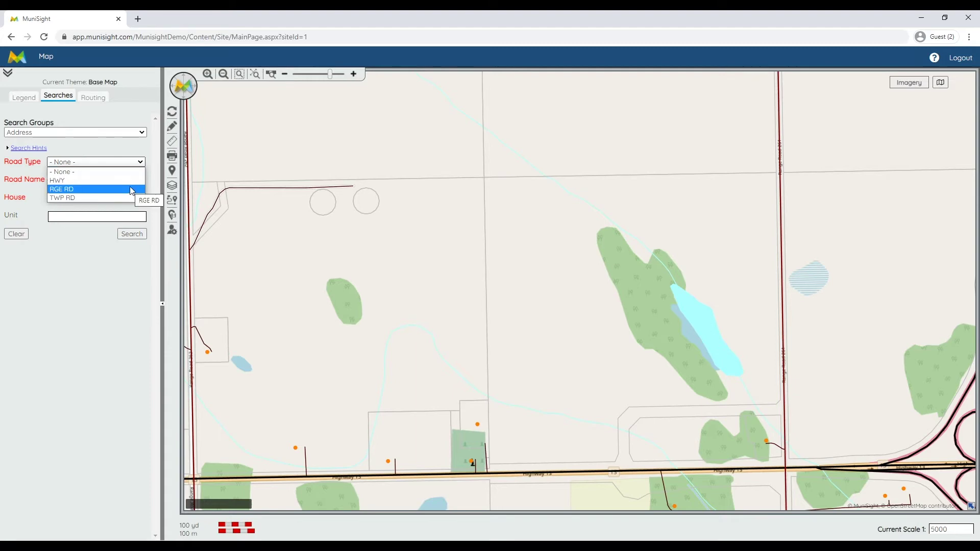
left_click(132, 190)
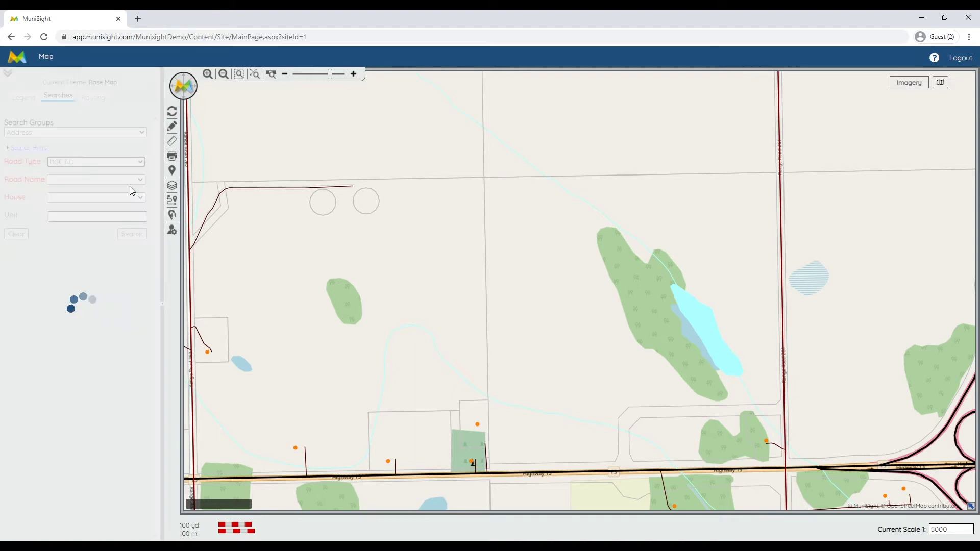
left_click(130, 183)
left_click(130, 198)
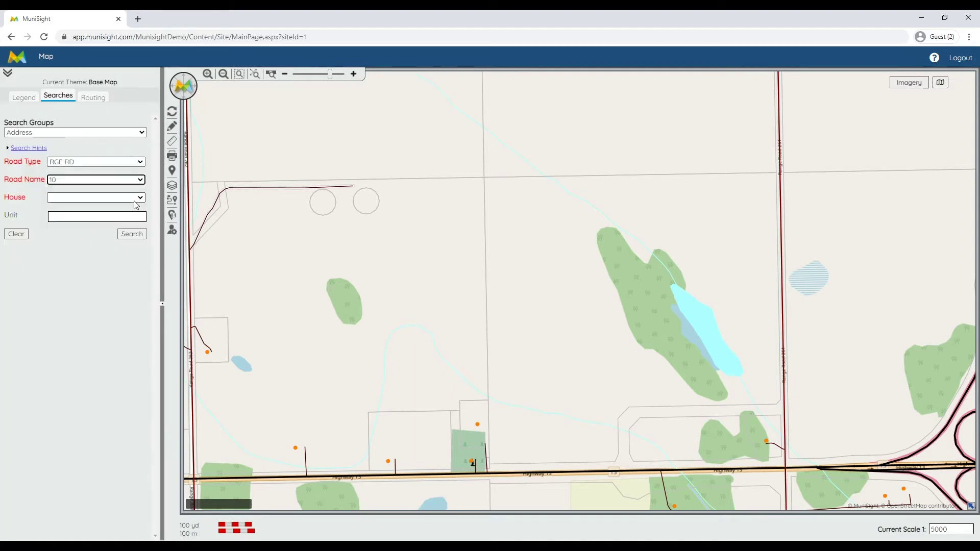
left_click(140, 198)
left_click(123, 214)
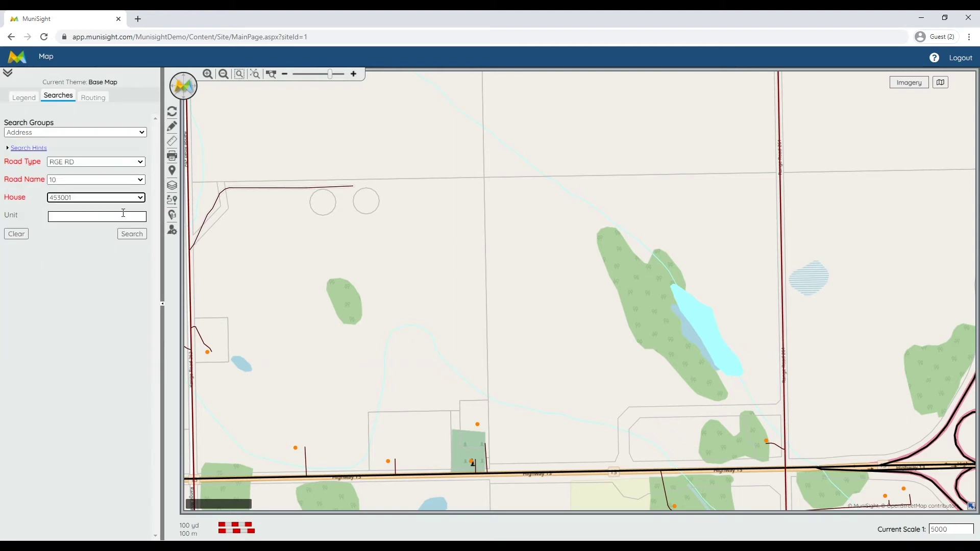
left_click(136, 235)
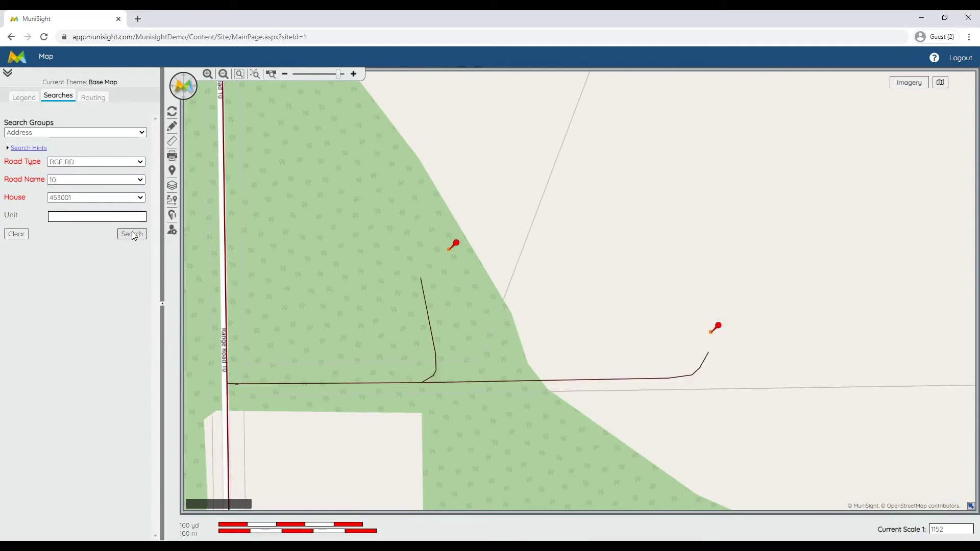
Display the 2017 aerial imagery under the two pinned addresses and inspect the western parcel.
mouse_move(576, 200)
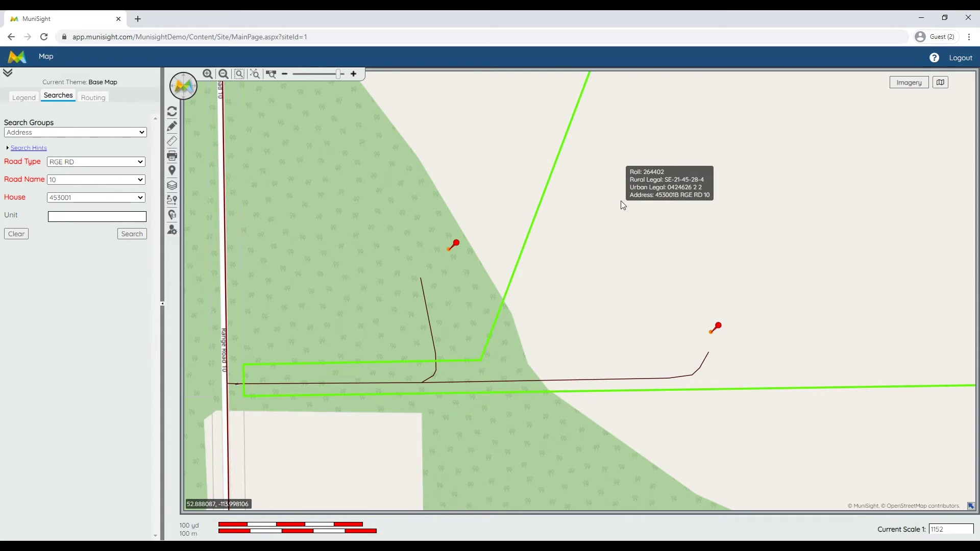
left_click(900, 82)
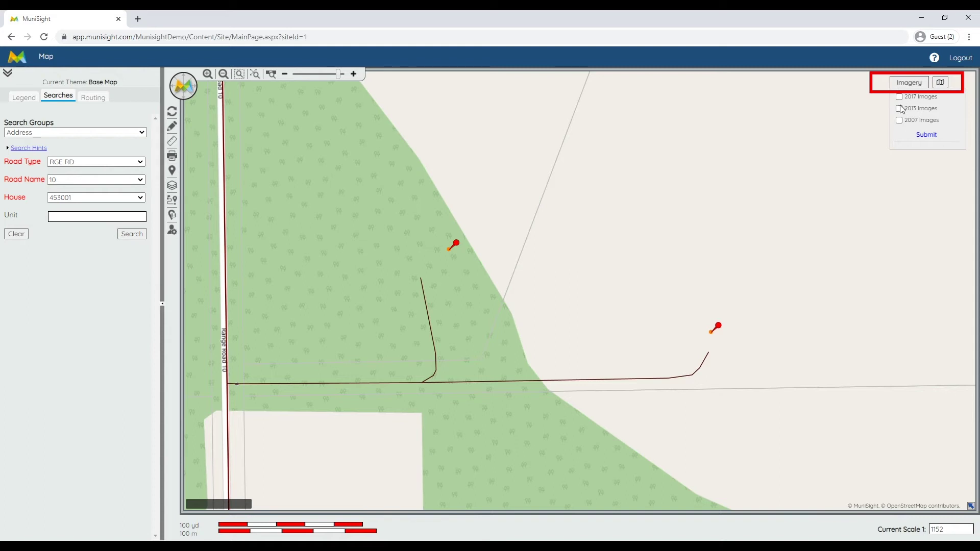
left_click(900, 97)
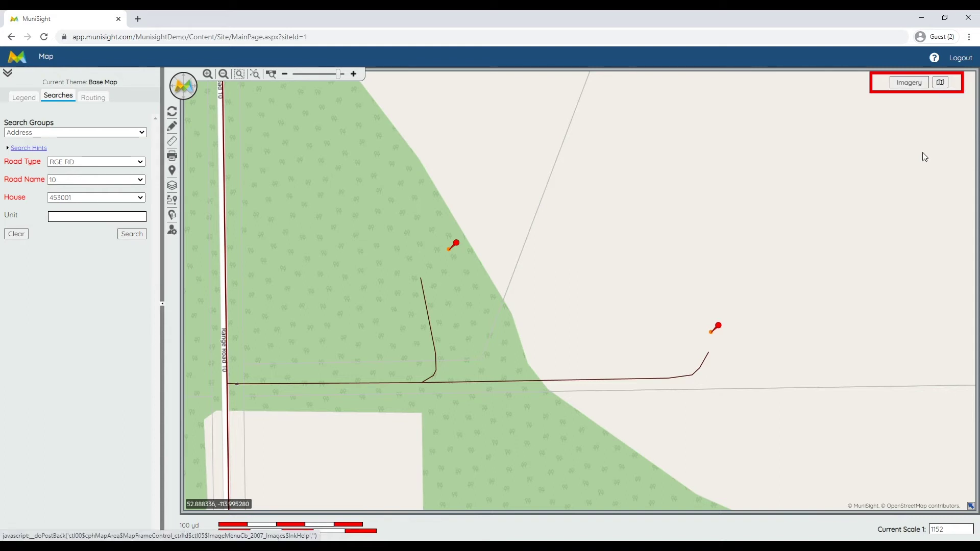
mouse_move(911, 87)
left_click(926, 135)
mouse_move(469, 222)
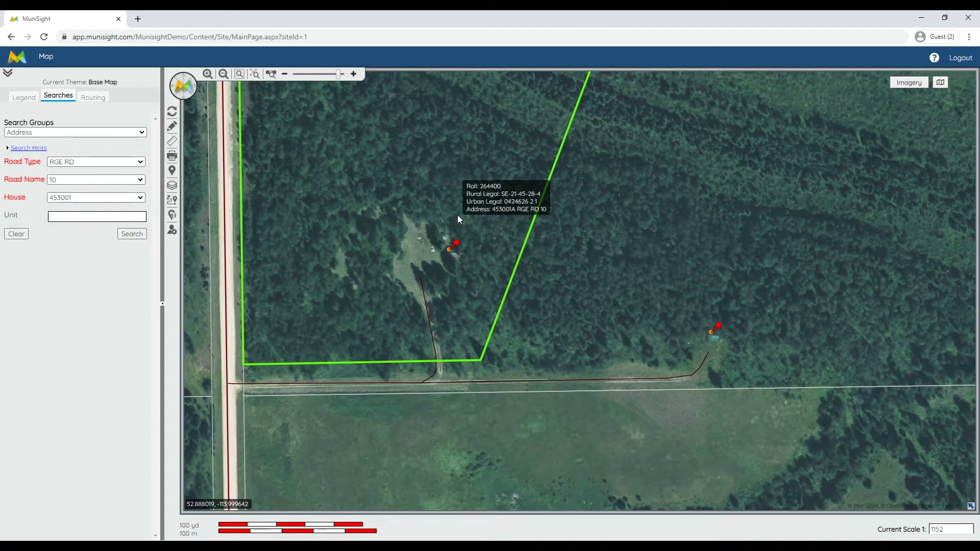
Measure the line distance from the range road to the western address point, and clear the map markings.
left_click(174, 143)
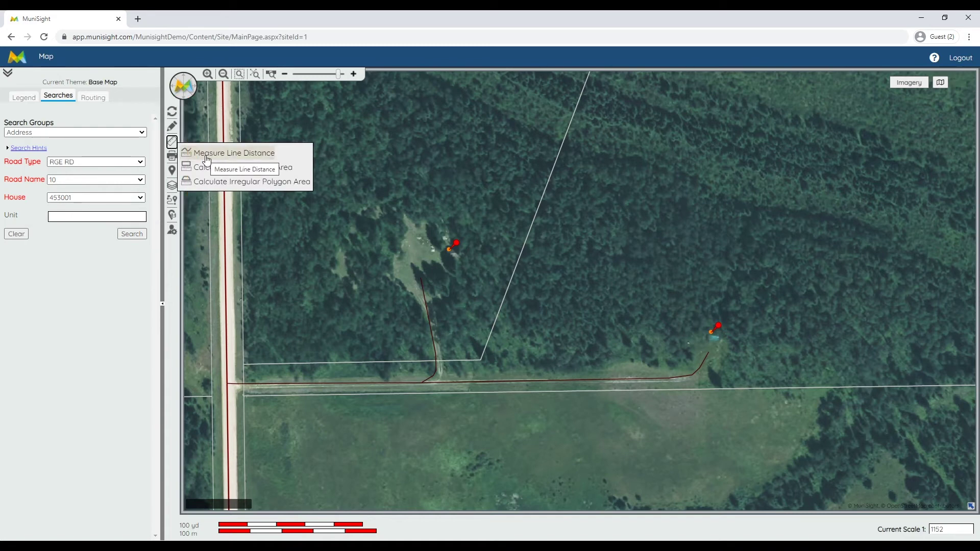
left_click(230, 156)
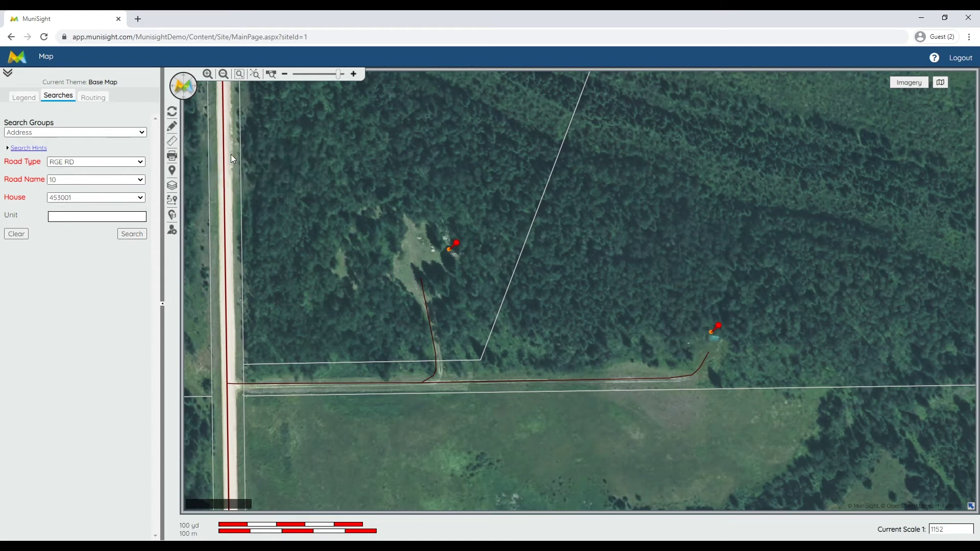
left_click(226, 254)
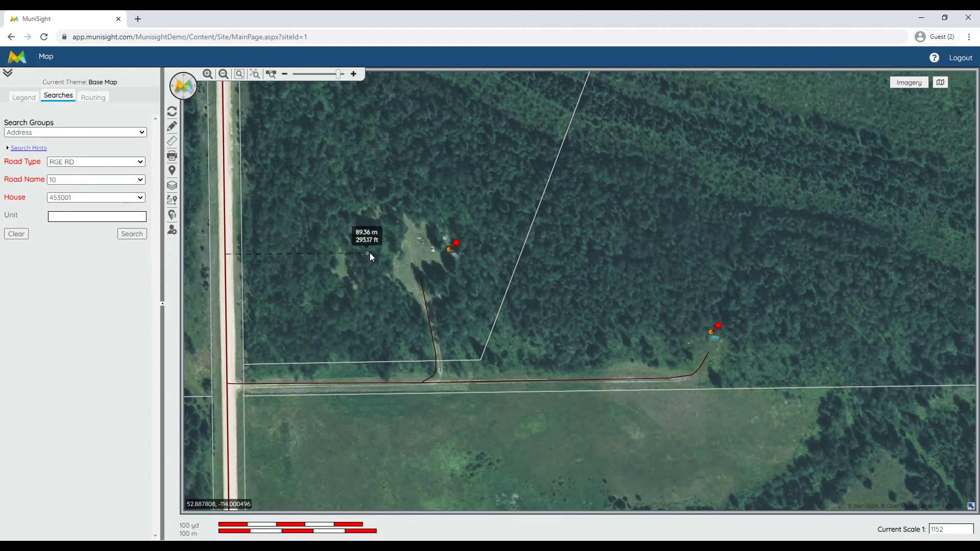
double_click(449, 253)
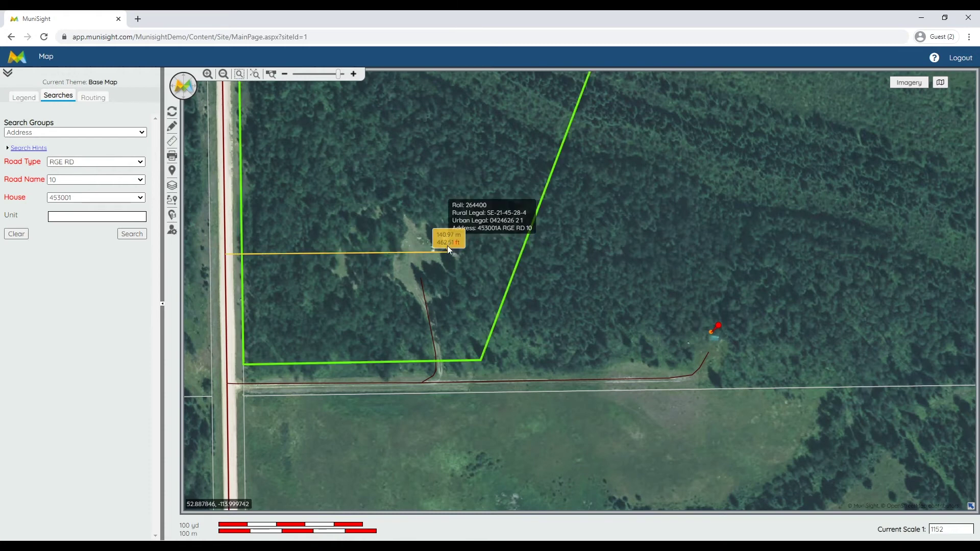
left_click(173, 117)
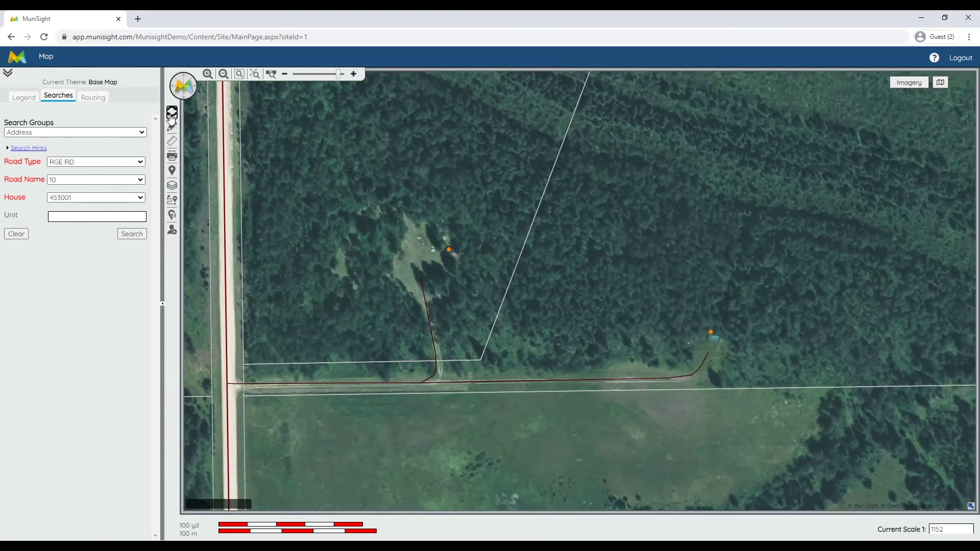
Measure the irregular polygon area of the clearing beside the western address point, and clear the measurement from the map.
left_click(172, 142)
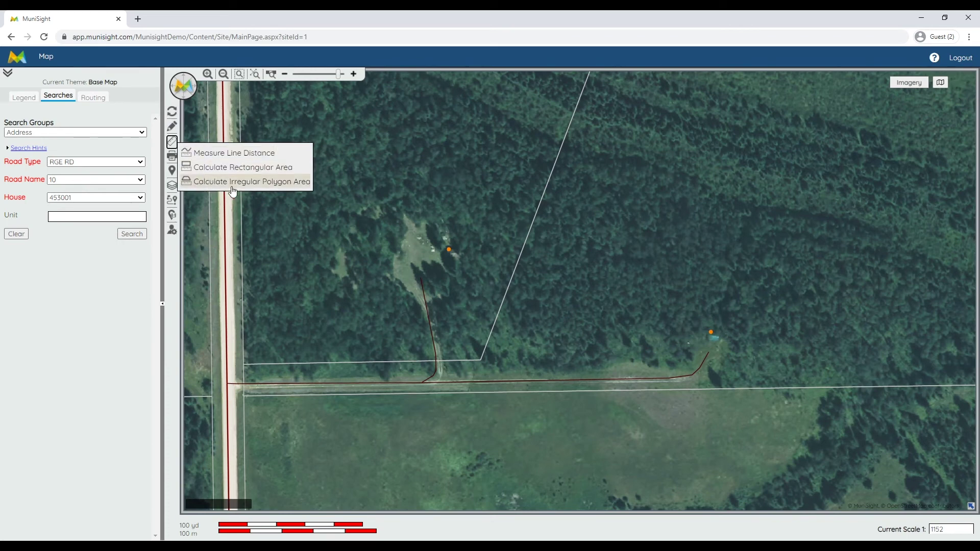
left_click(275, 184)
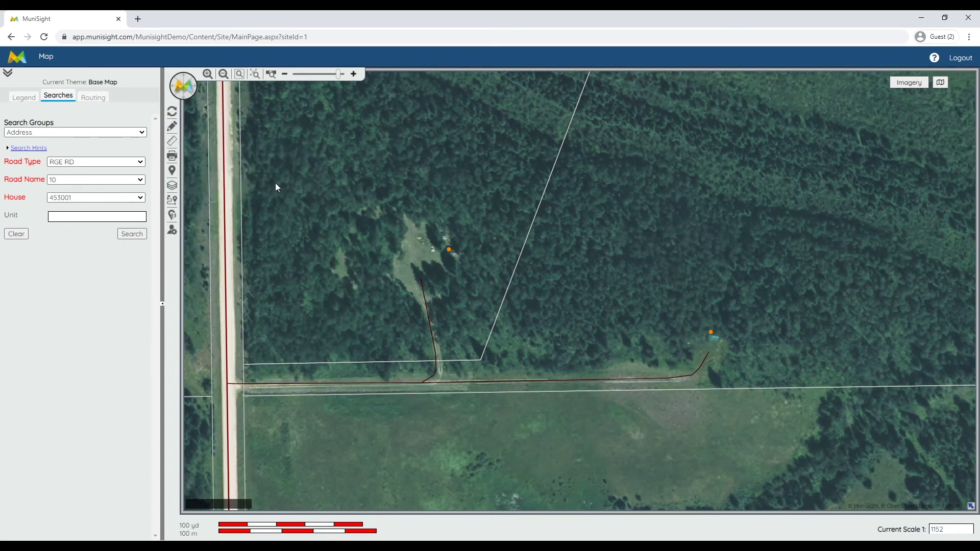
left_click(427, 223)
left_click(408, 231)
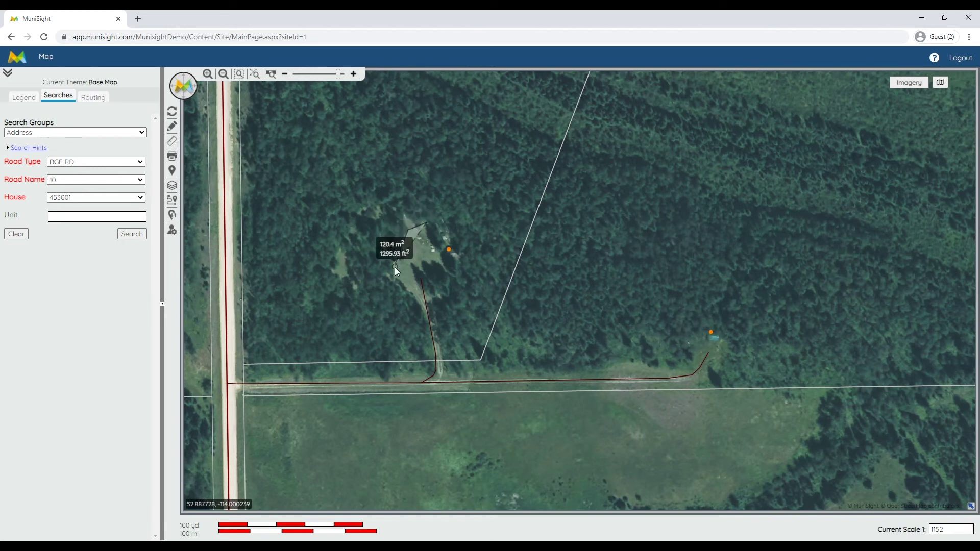
left_click(413, 296)
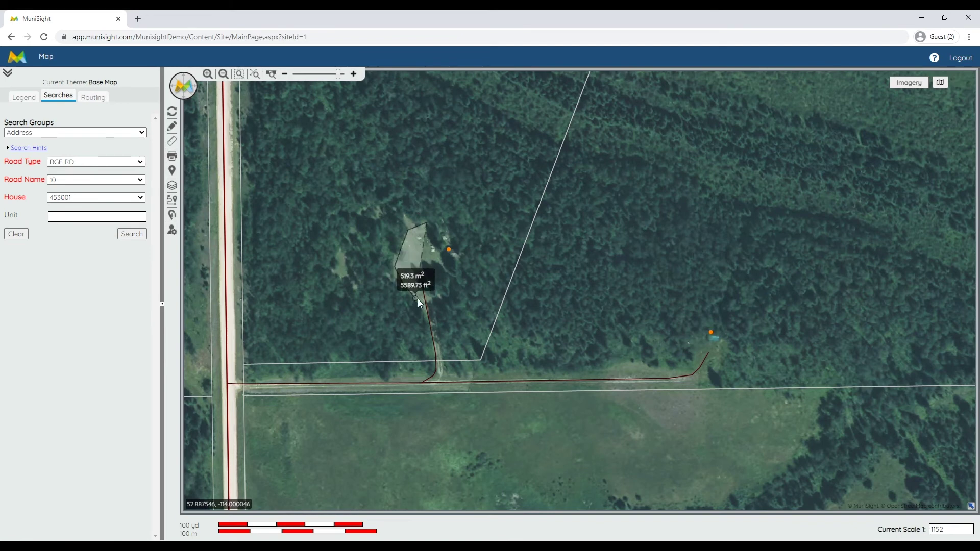
double_click(433, 299)
mouse_move(434, 253)
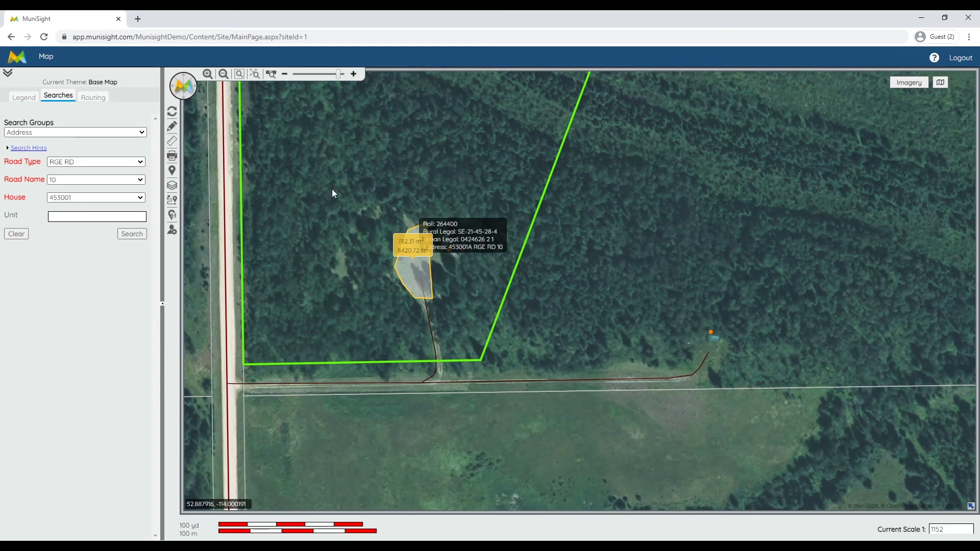
left_click(175, 115)
mouse_move(274, 163)
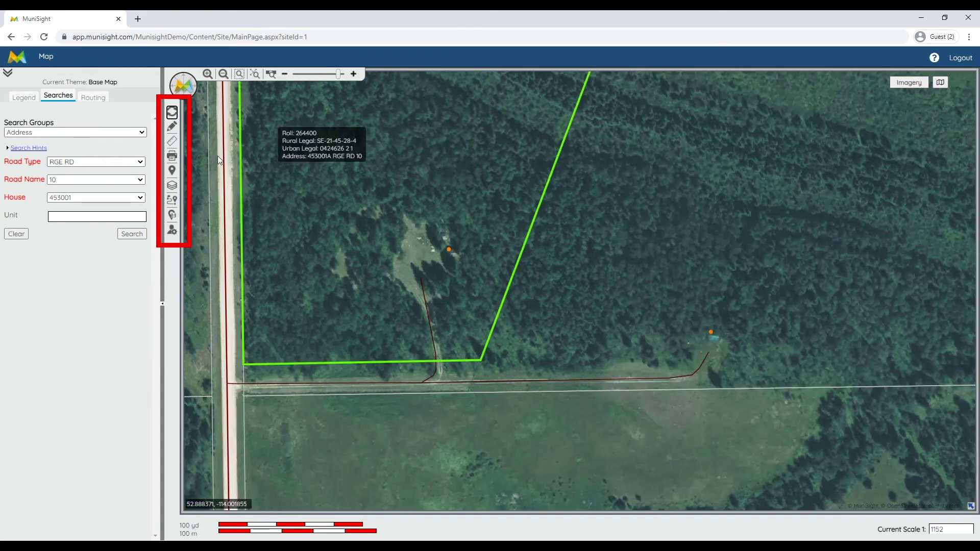
Open a print preview framed on the western address point at scale 1:1,500, and review its printing options without changing them.
left_click(172, 157)
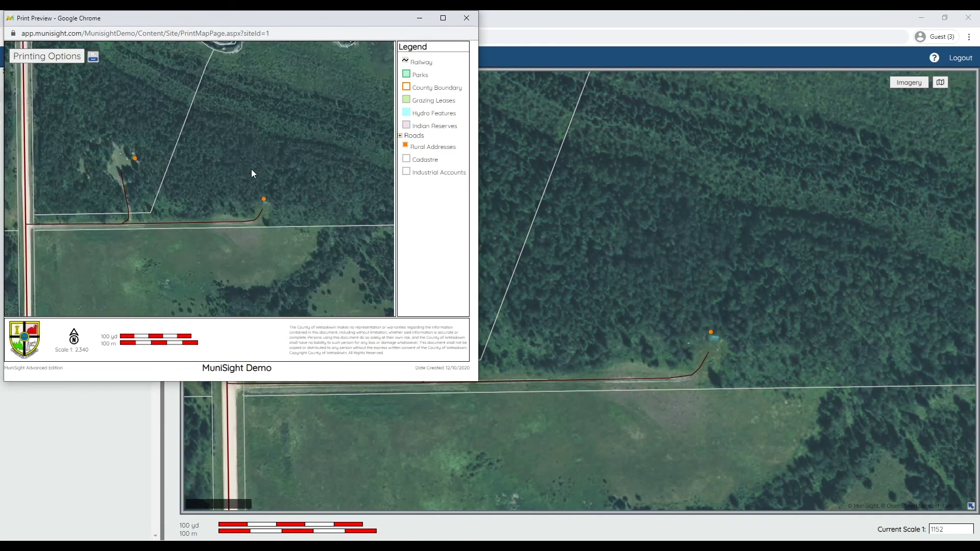
left_click_drag(220, 133, 310, 164)
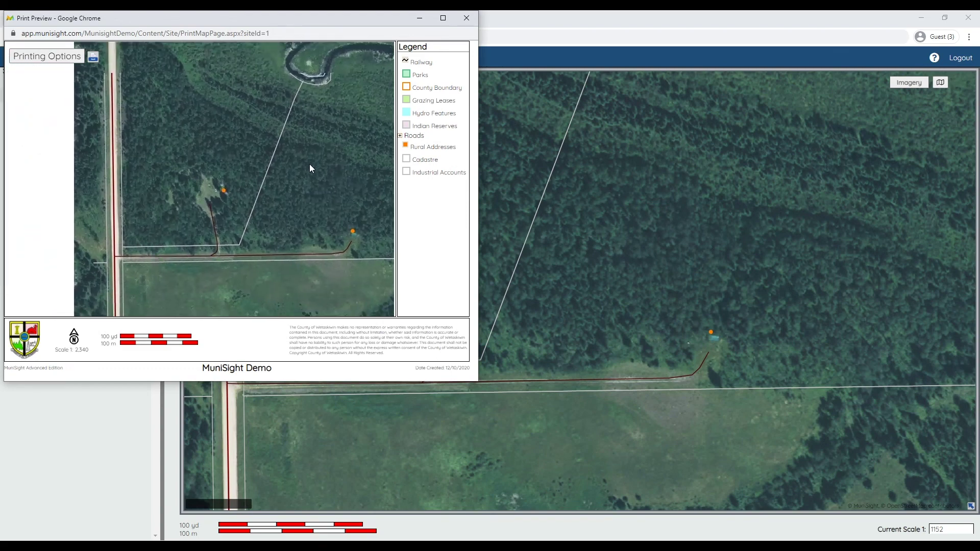
scroll(216, 200, "up", 1)
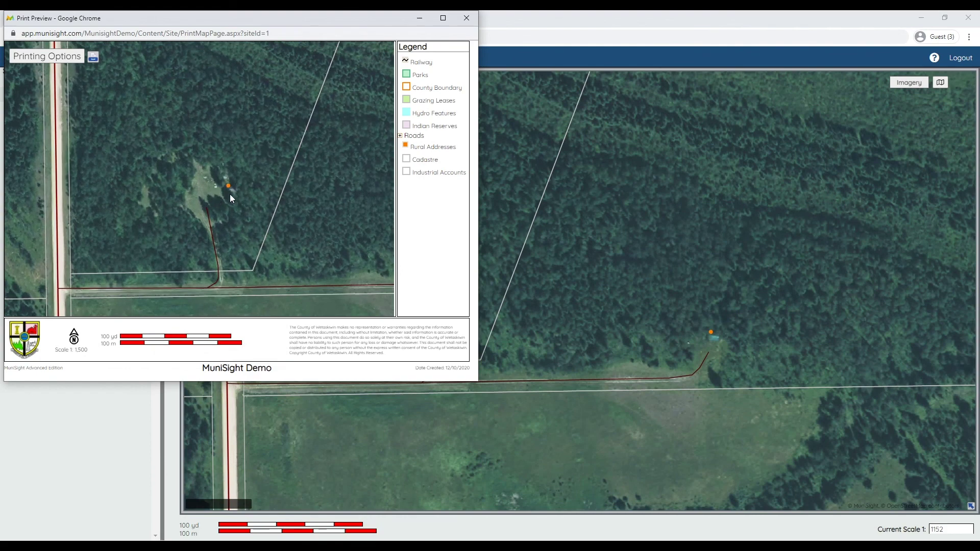
left_click(61, 60)
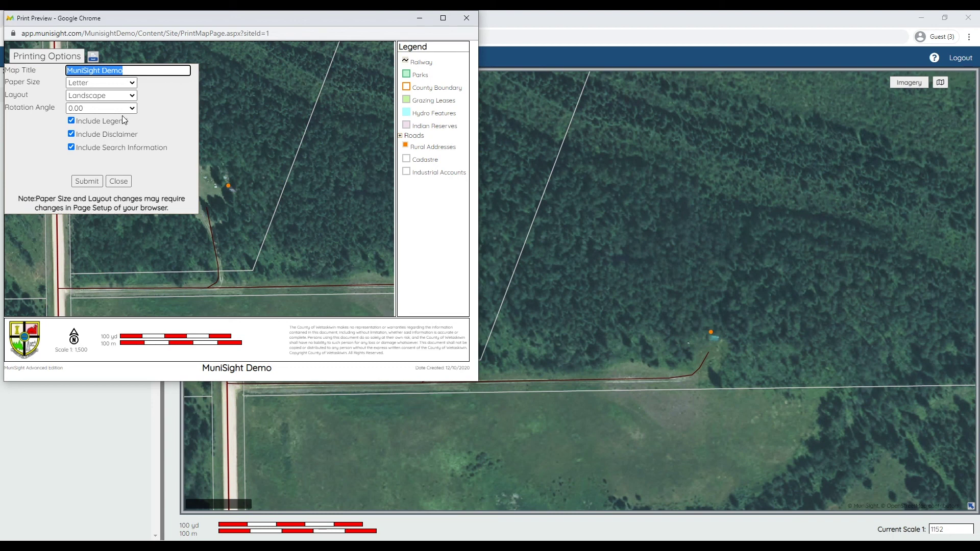
left_click(119, 182)
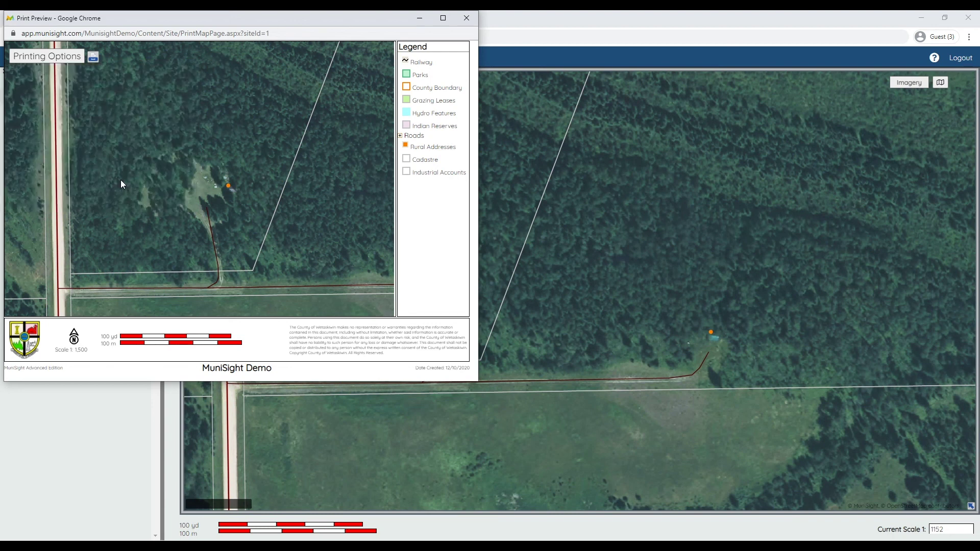